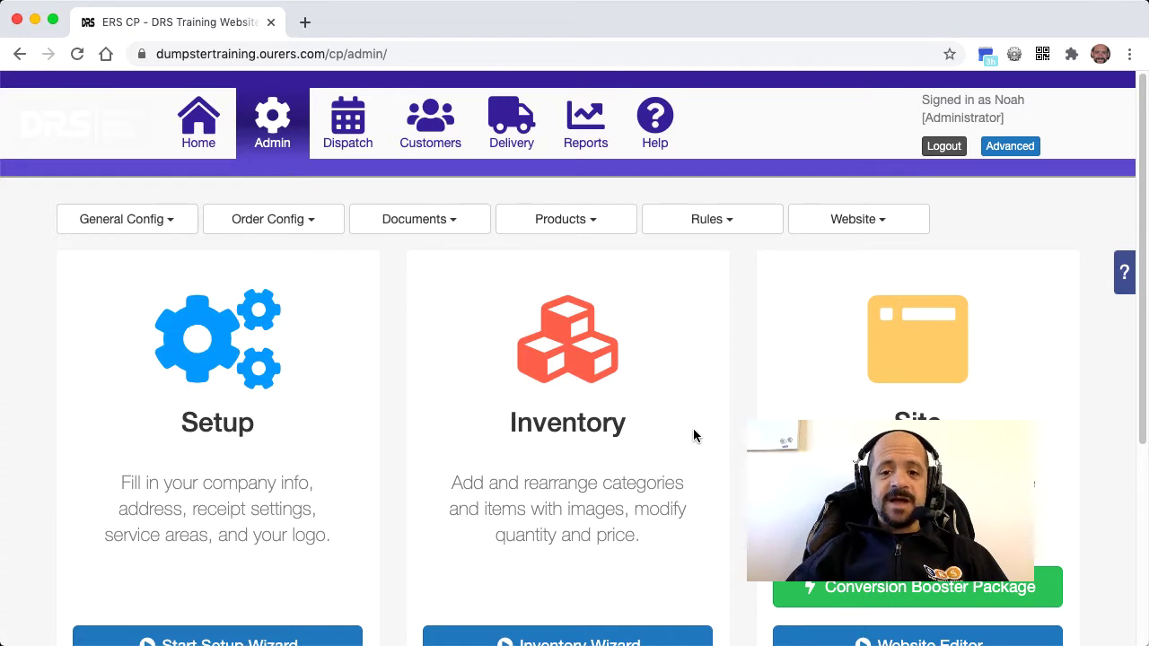
- Open the Price Rule Sets page from the Rules menu
click(724, 225)
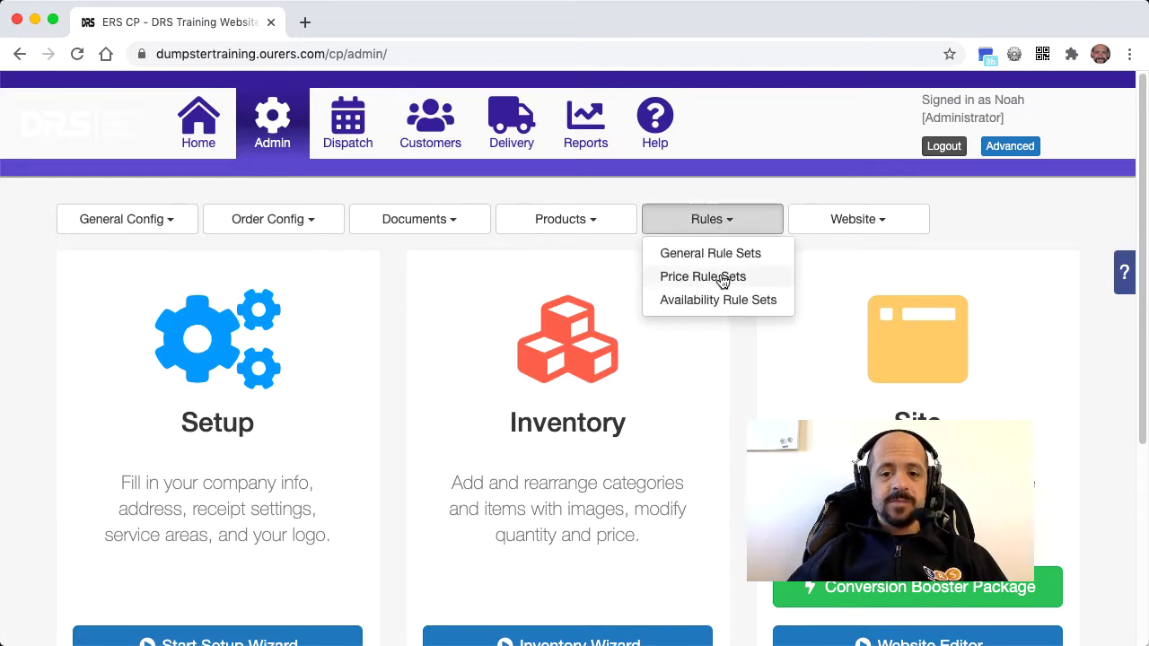
click(721, 275)
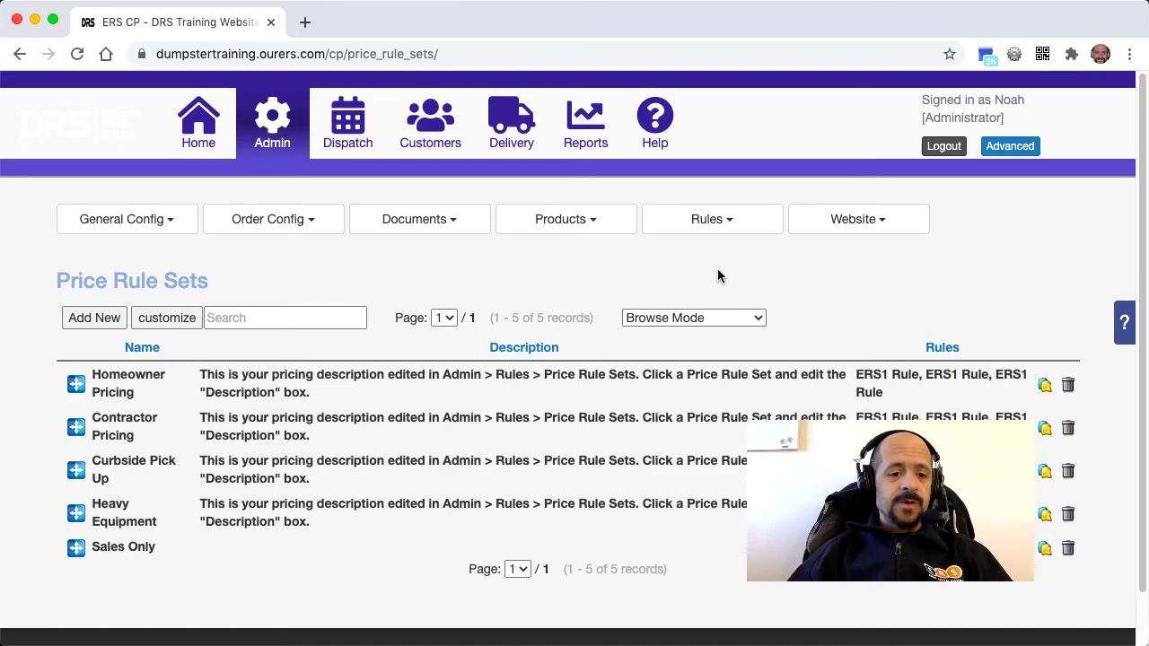
- Add a High Demand Pricing rule to Homeowner Pricing with adjust amount 10% and event threshold 6, then submit
click(680, 378)
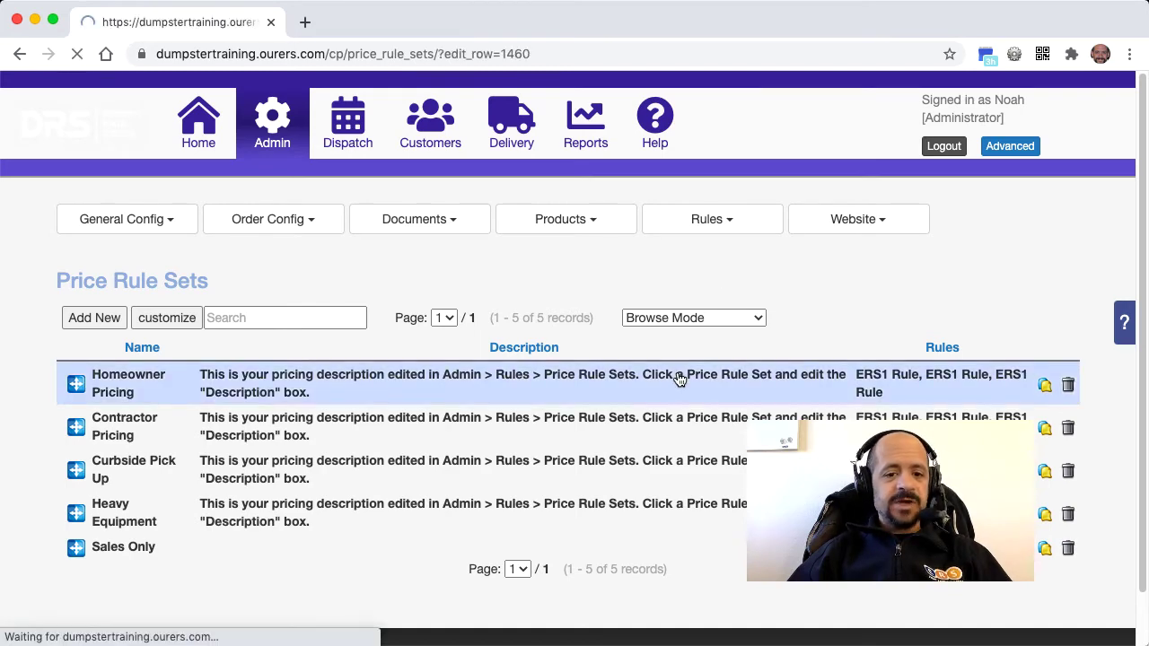
scroll(657, 451, down, 10)
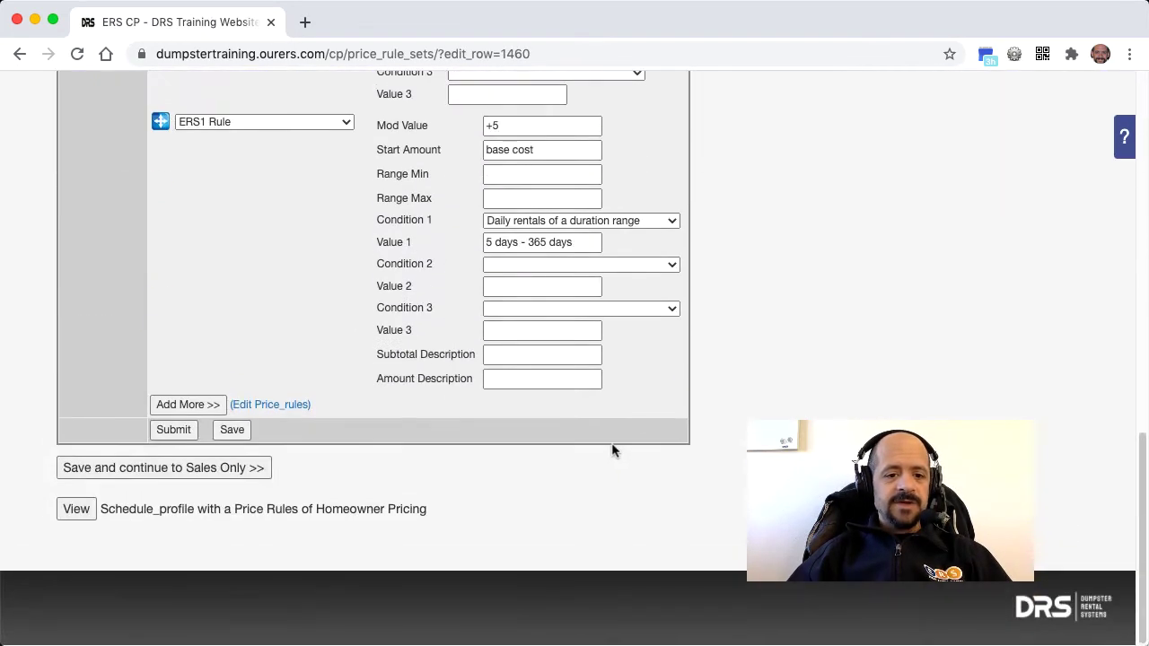
click(222, 407)
click(232, 409)
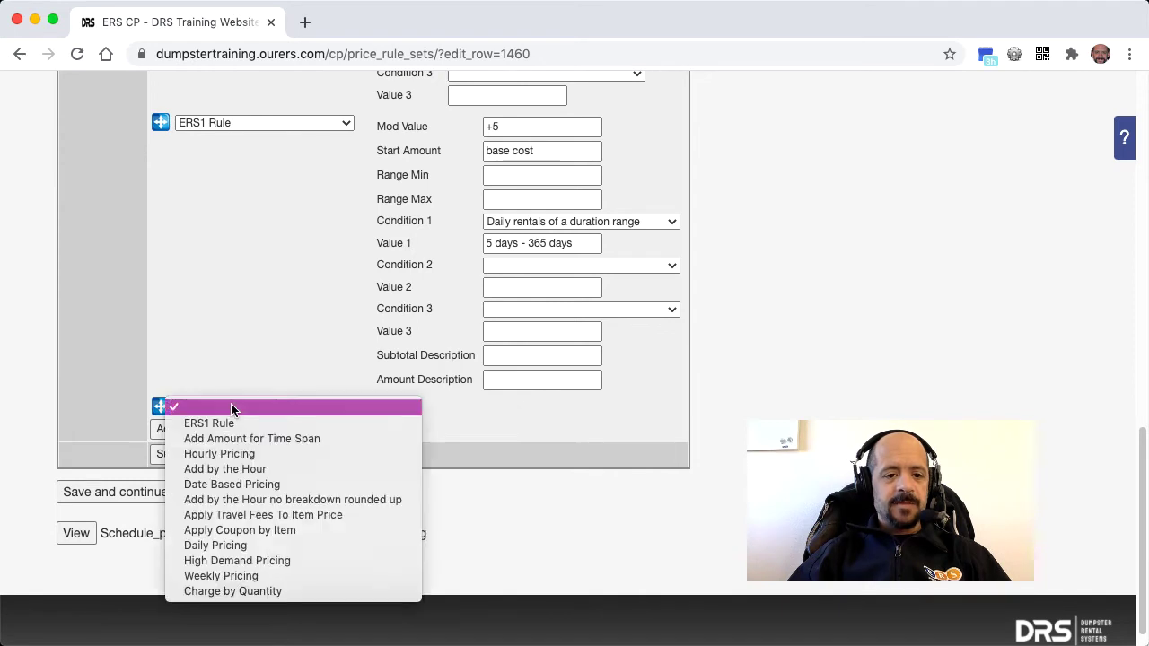
click(255, 561)
click(543, 394)
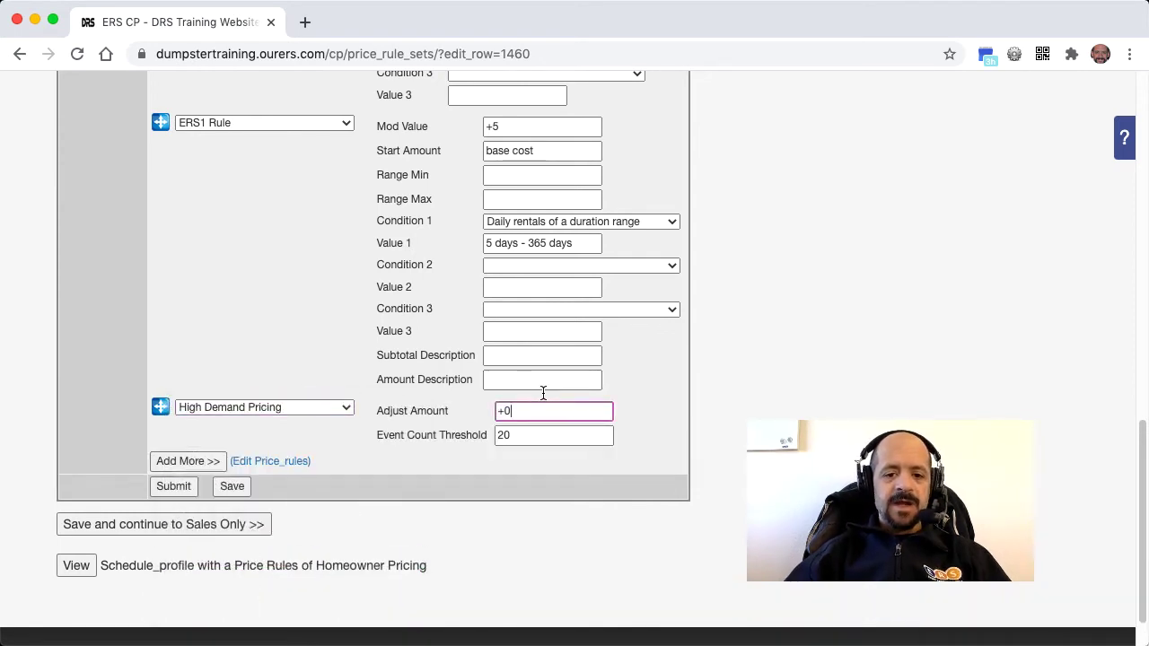
key(BackSpace)
text(10)
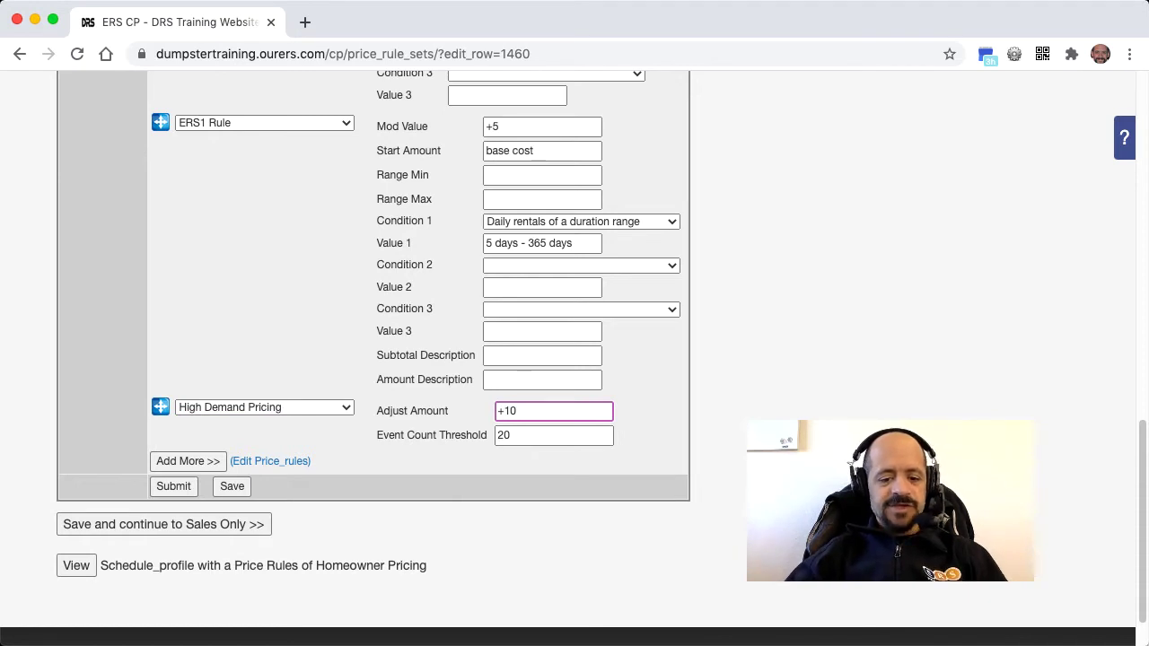
text(%)
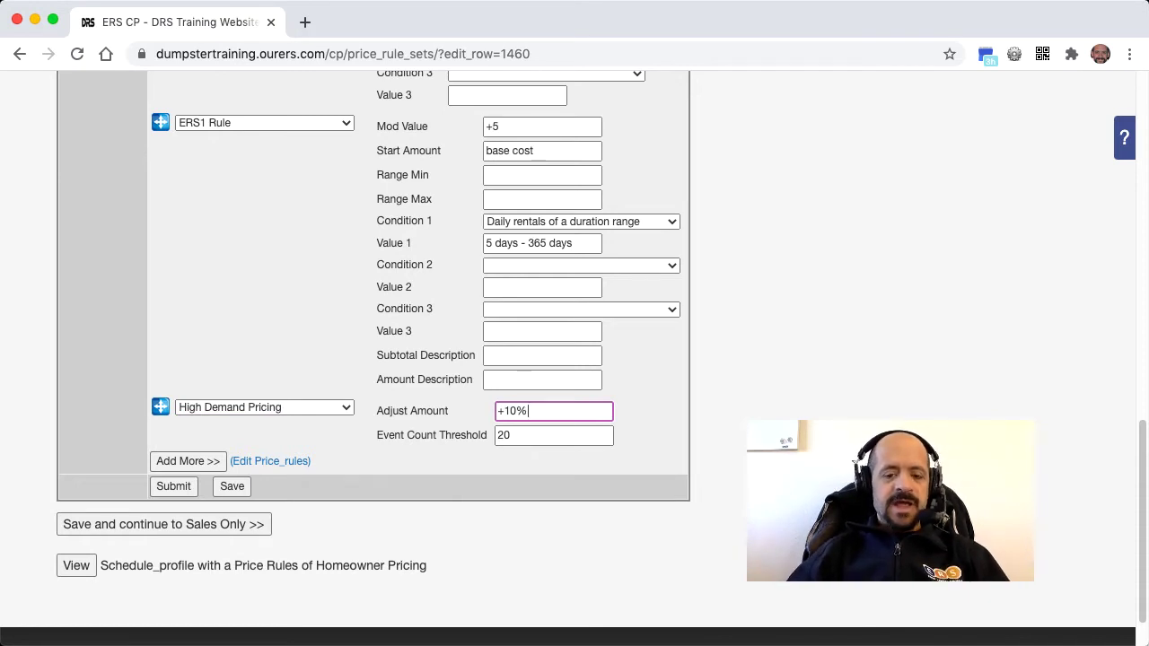
key(Tab)
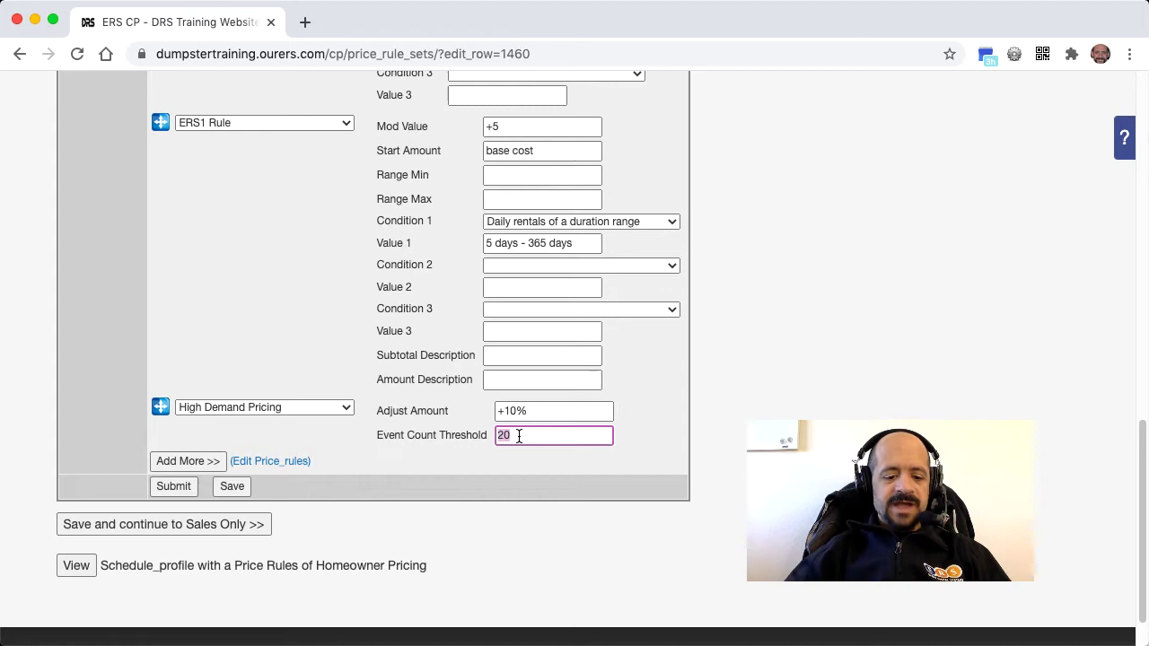
text(6)
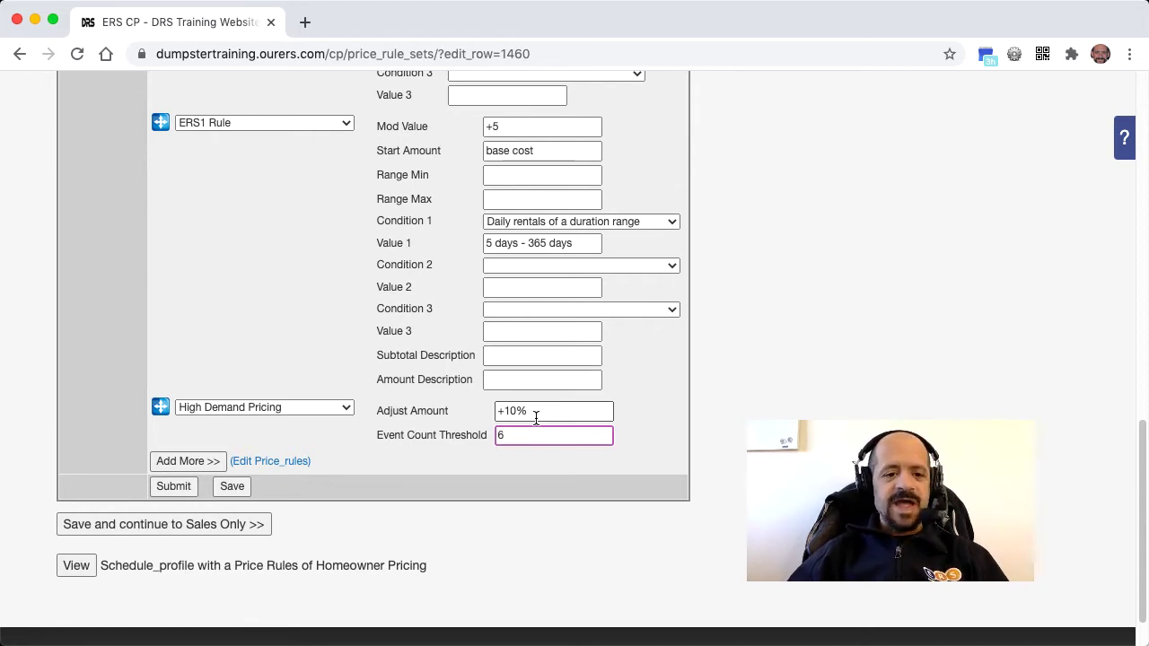
click(169, 487)
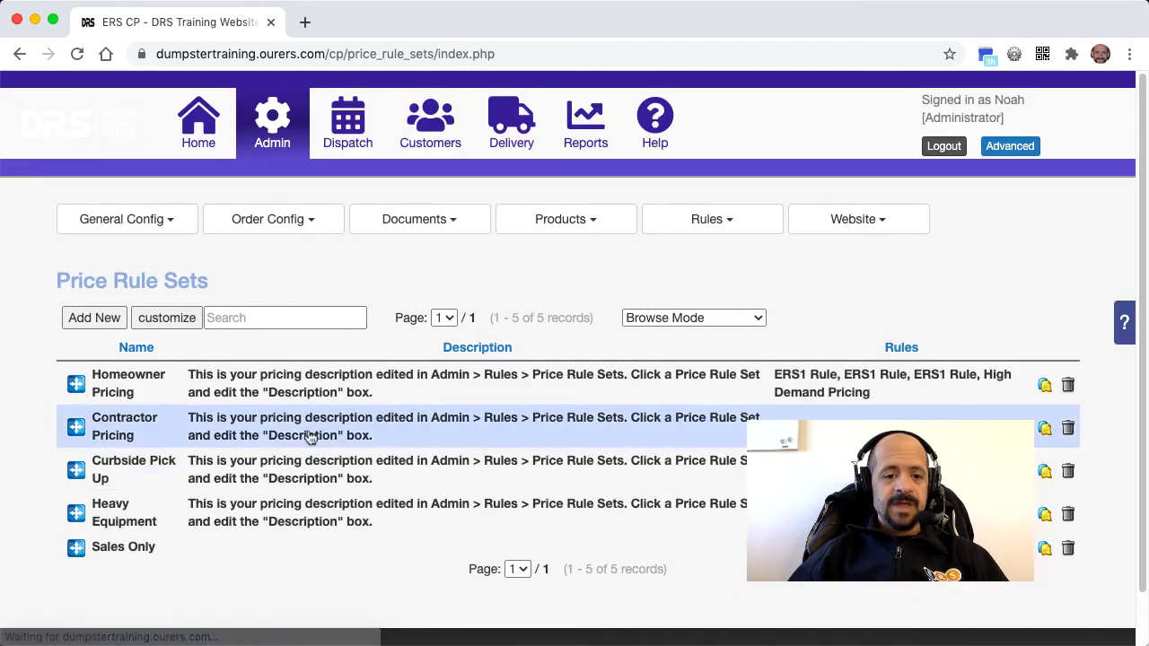
- Add High Demand Pricing (+10%, event count threshold 8) to Contractor Pricing and save
click(317, 433)
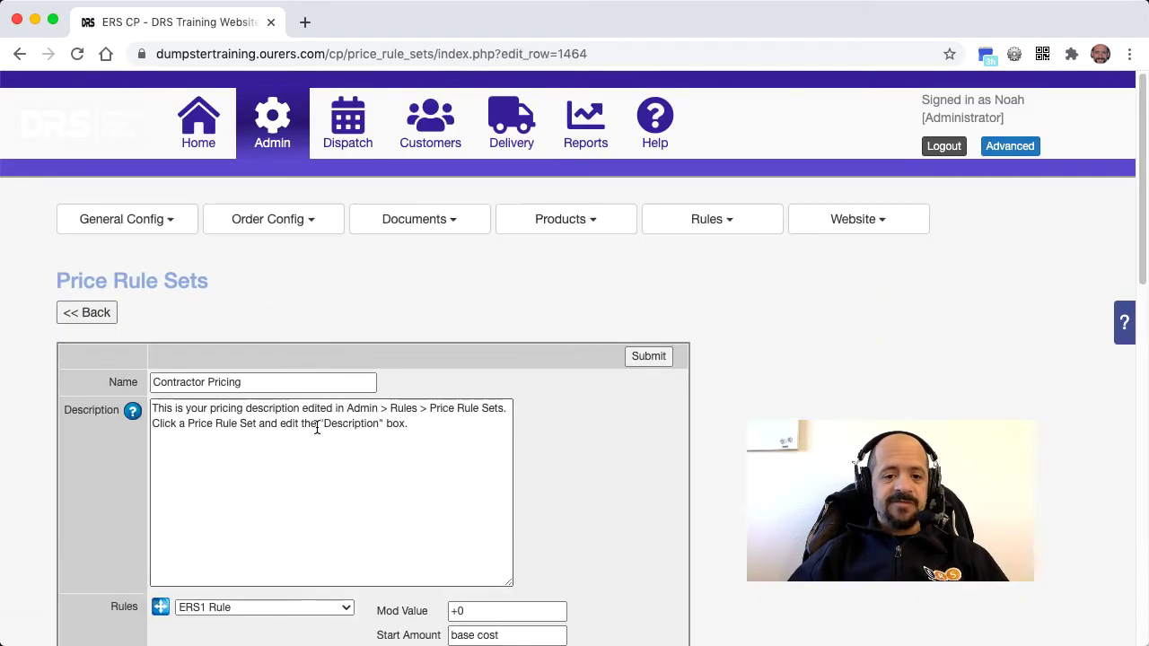
scroll(317, 428, down, 5)
scroll(317, 427, down, 10)
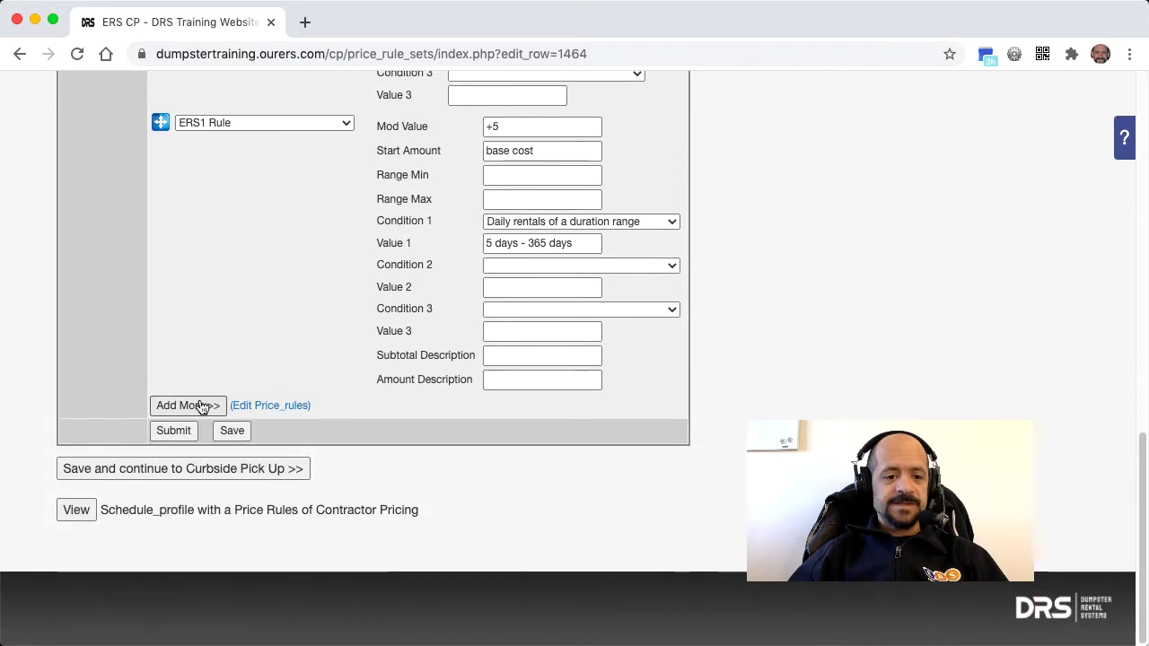
click(218, 410)
click(224, 411)
click(237, 560)
click(516, 411)
text(+10%)
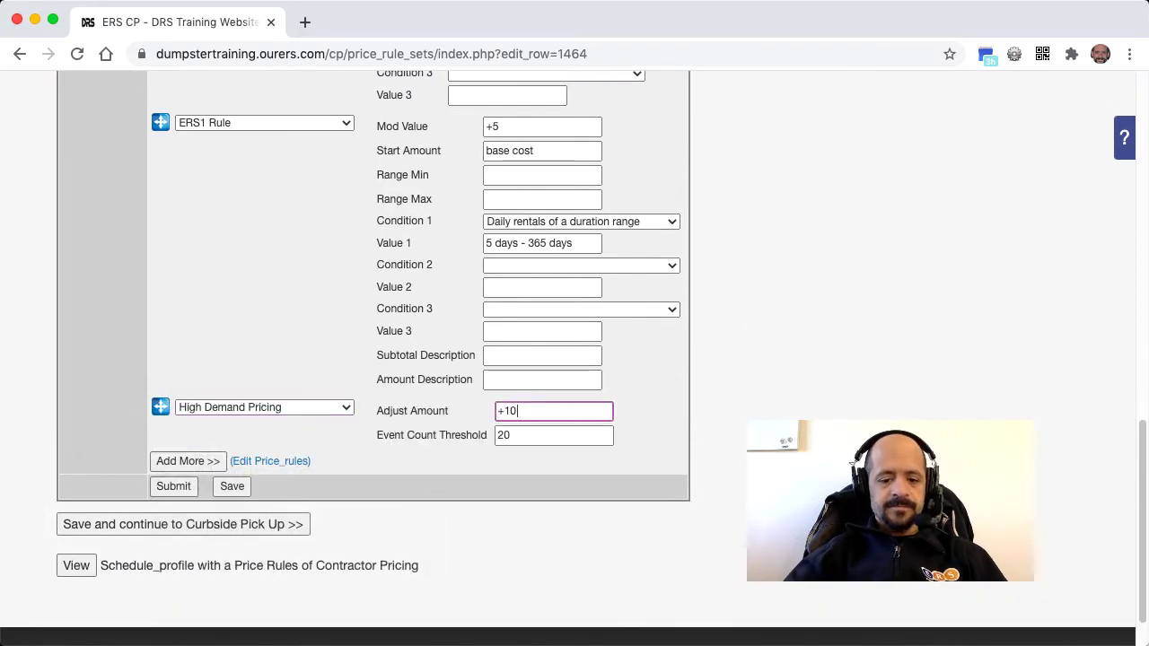
click(528, 436)
text(8)
click(184, 486)
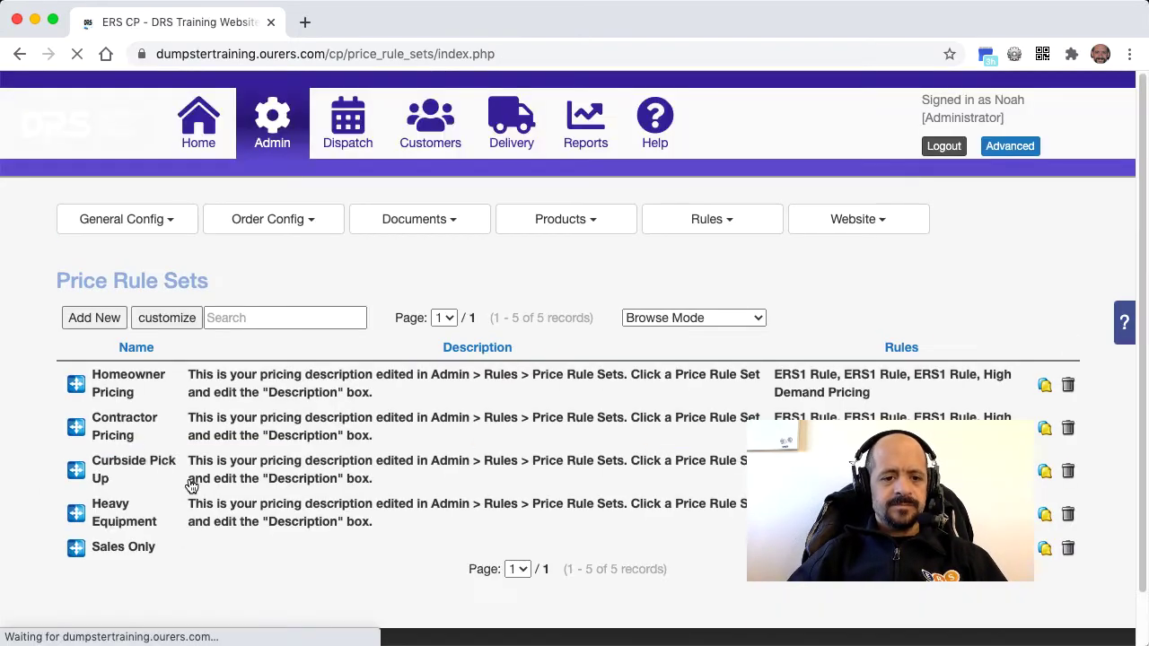
- Add High Demand Pricing (+10%, event count threshold 8) to Curbside Pick Up and save
click(321, 469)
scroll(451, 477, down, 10)
click(218, 408)
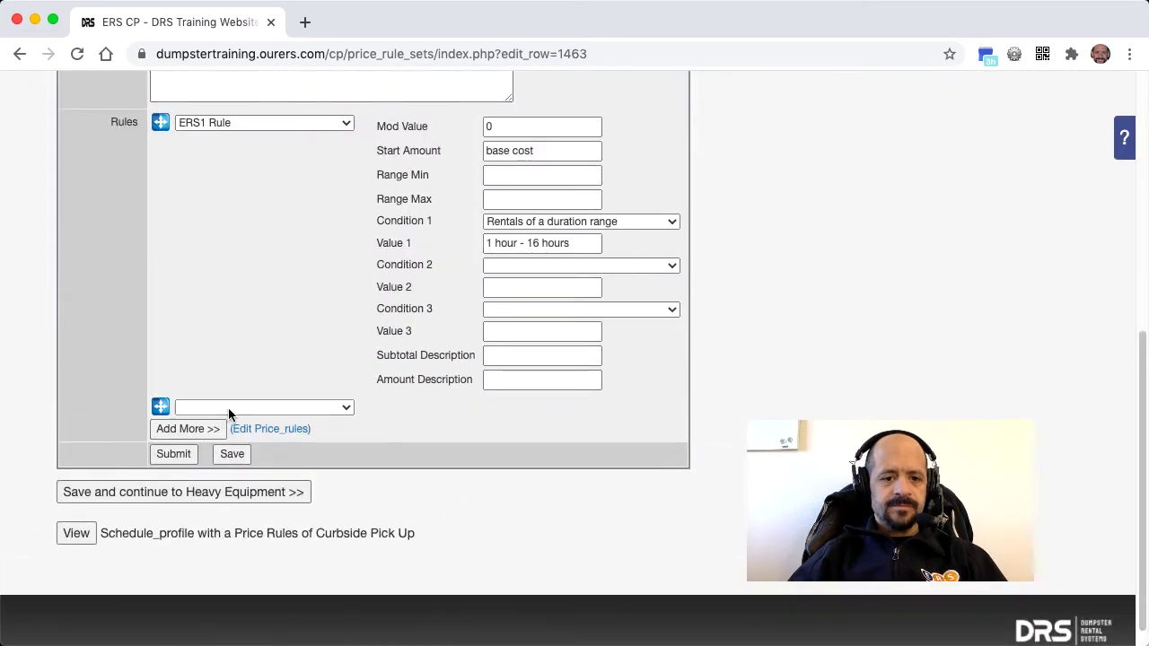
click(228, 408)
click(237, 560)
triple_click(528, 411)
text(+10%)
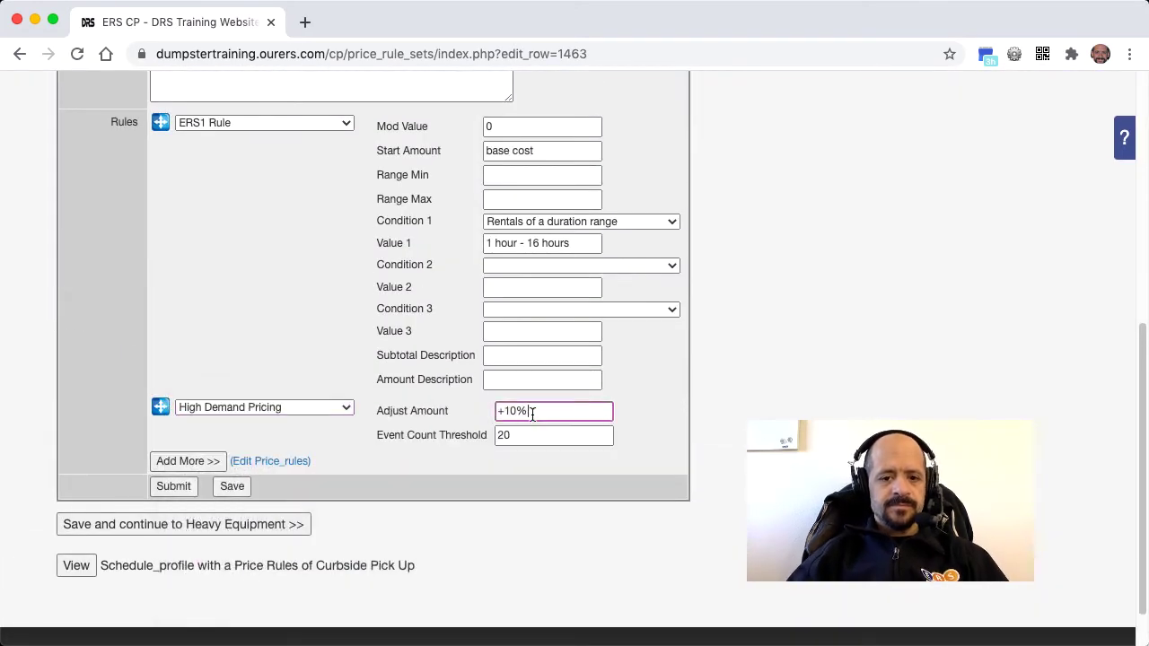
key(Tab)
text(8)
click(173, 486)
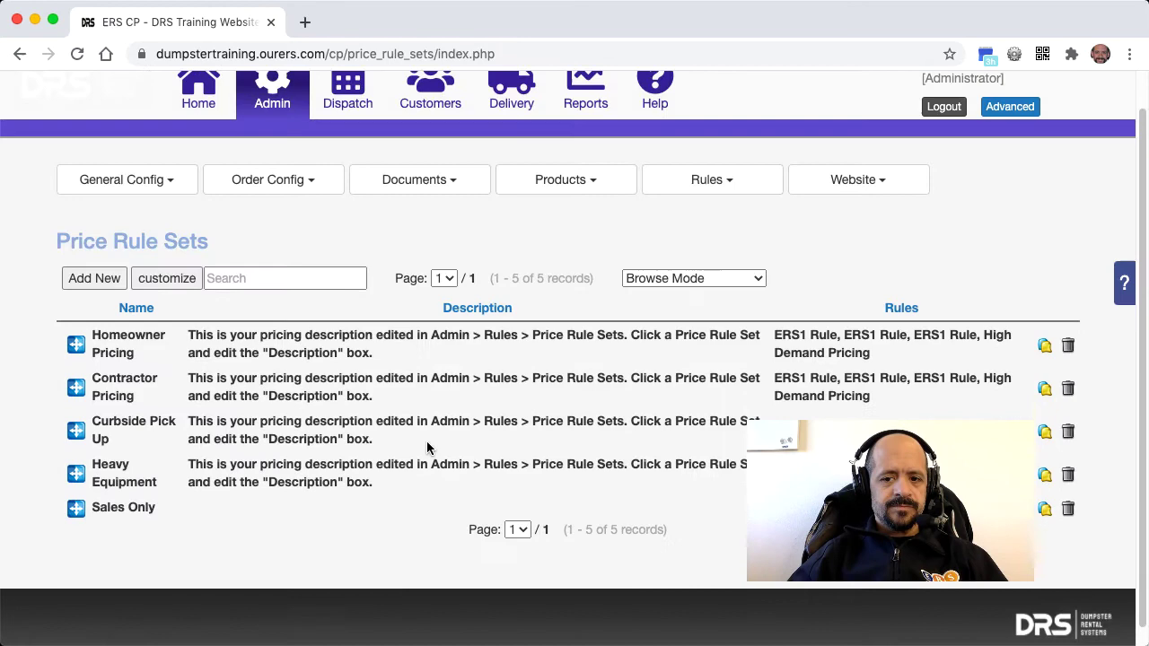
- Add High Demand Pricing (+10%, event count threshold 6) to Heavy Equipment and save
click(440, 479)
scroll(438, 476, down, 10)
click(188, 390)
click(253, 406)
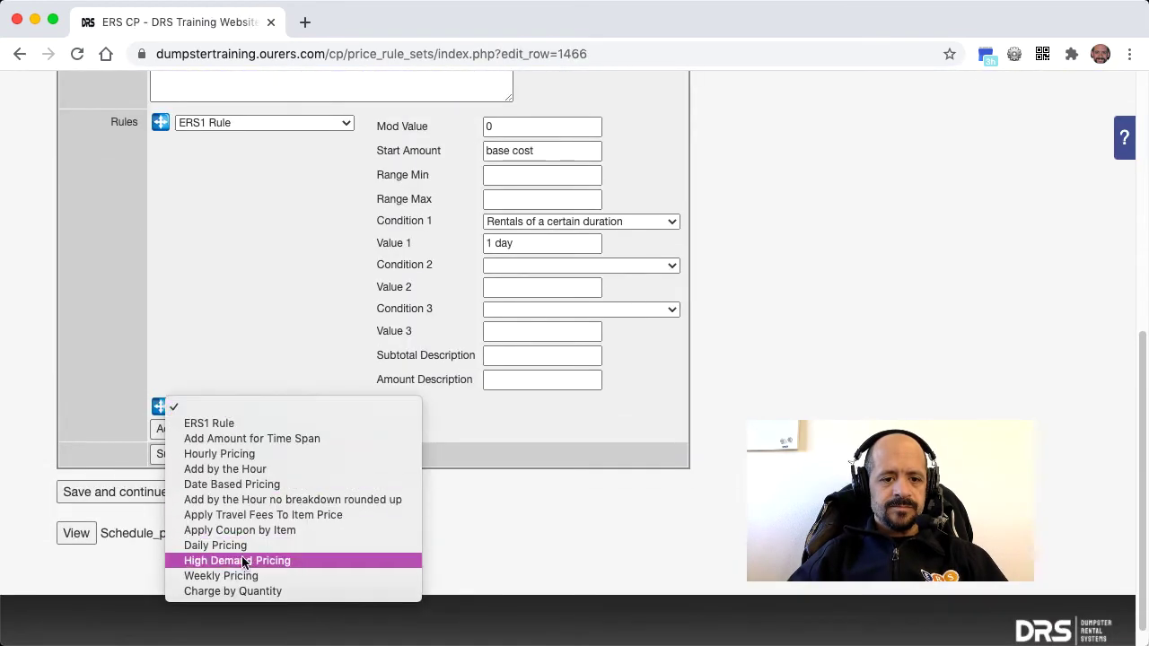
click(257, 557)
triple_click(538, 411)
text(+10%)
key(Tab)
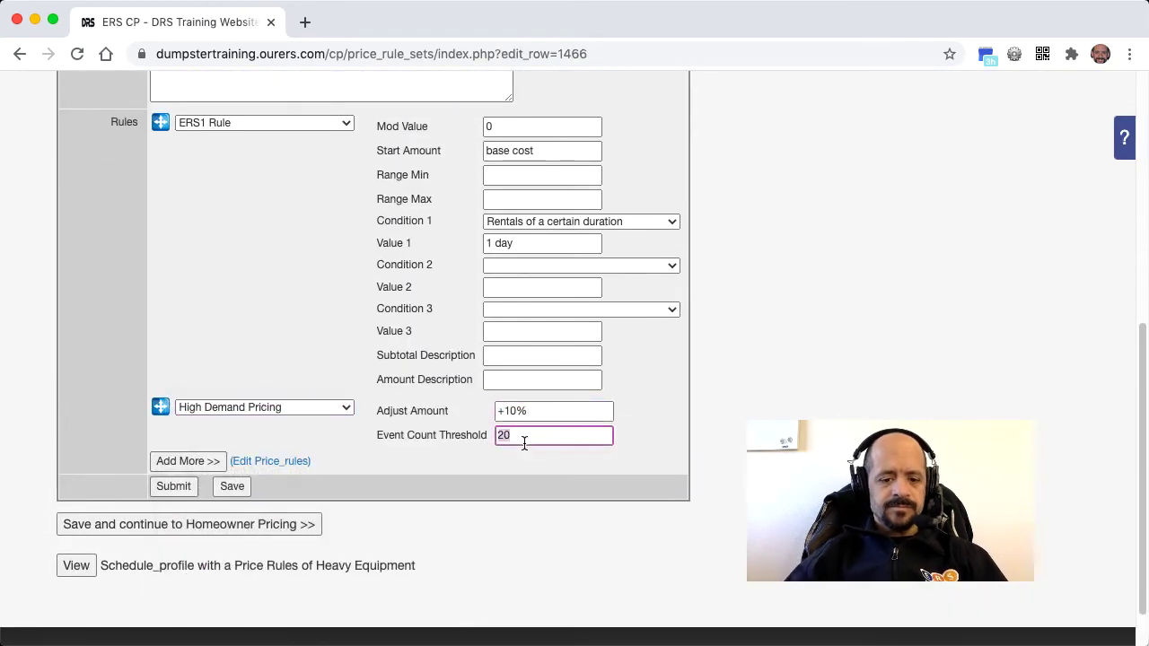
text(6)
click(169, 486)
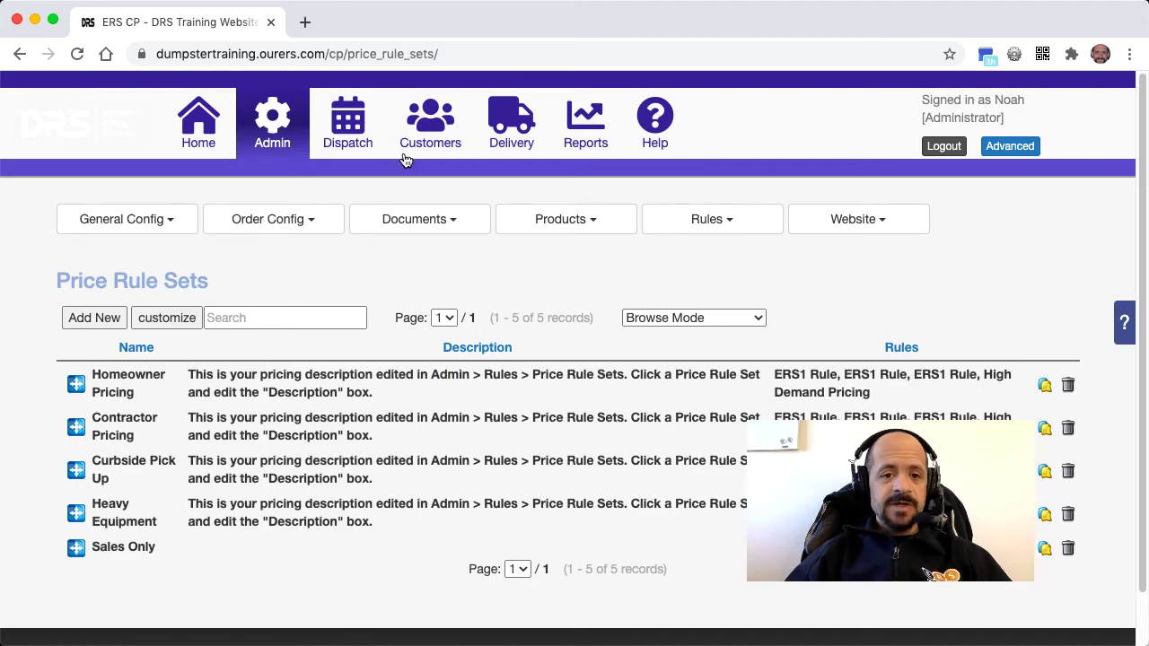
- Start a shopping-cart booking from Dispatch and add the 11 Yard Dumpster
click(360, 131)
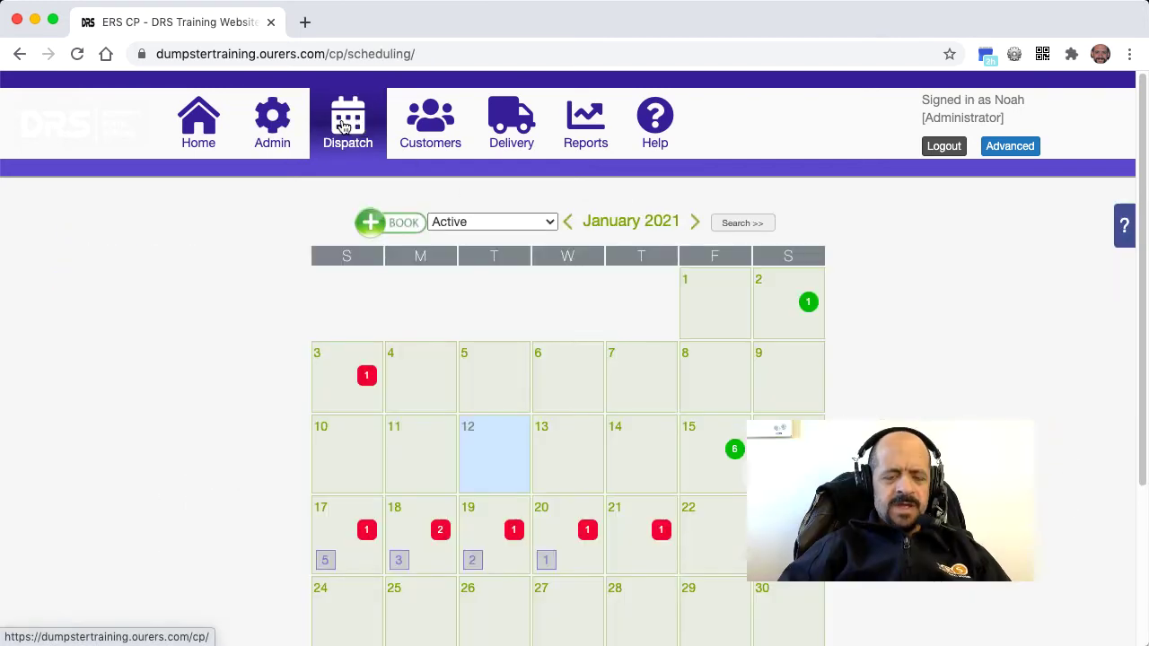
click(416, 229)
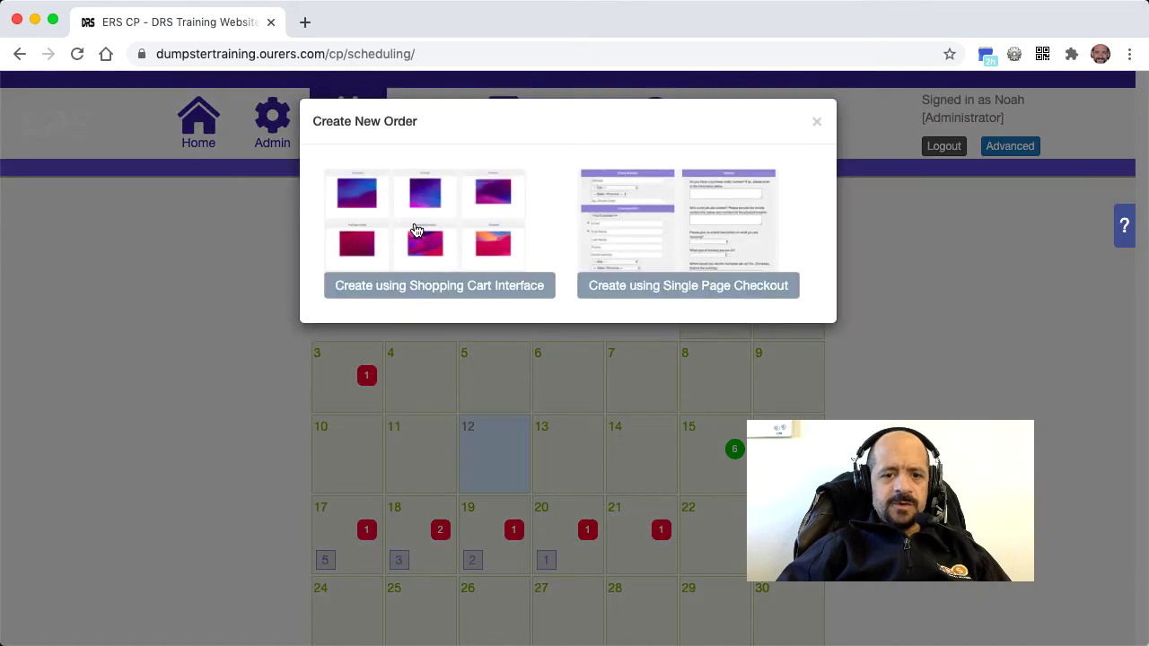
click(416, 231)
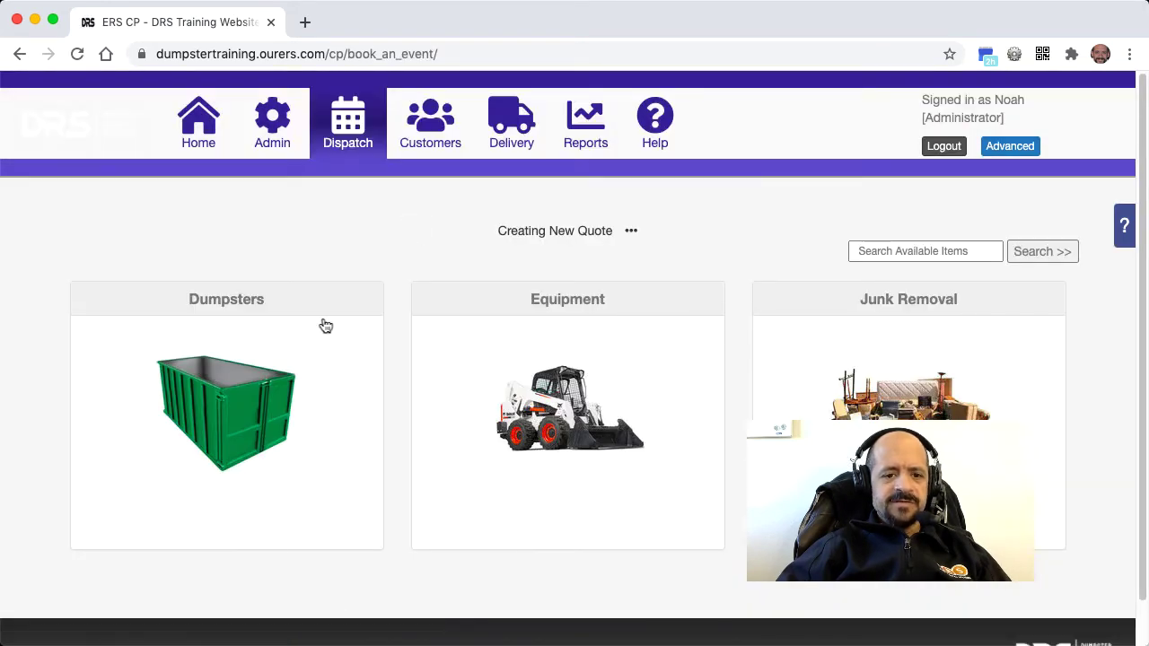
click(233, 421)
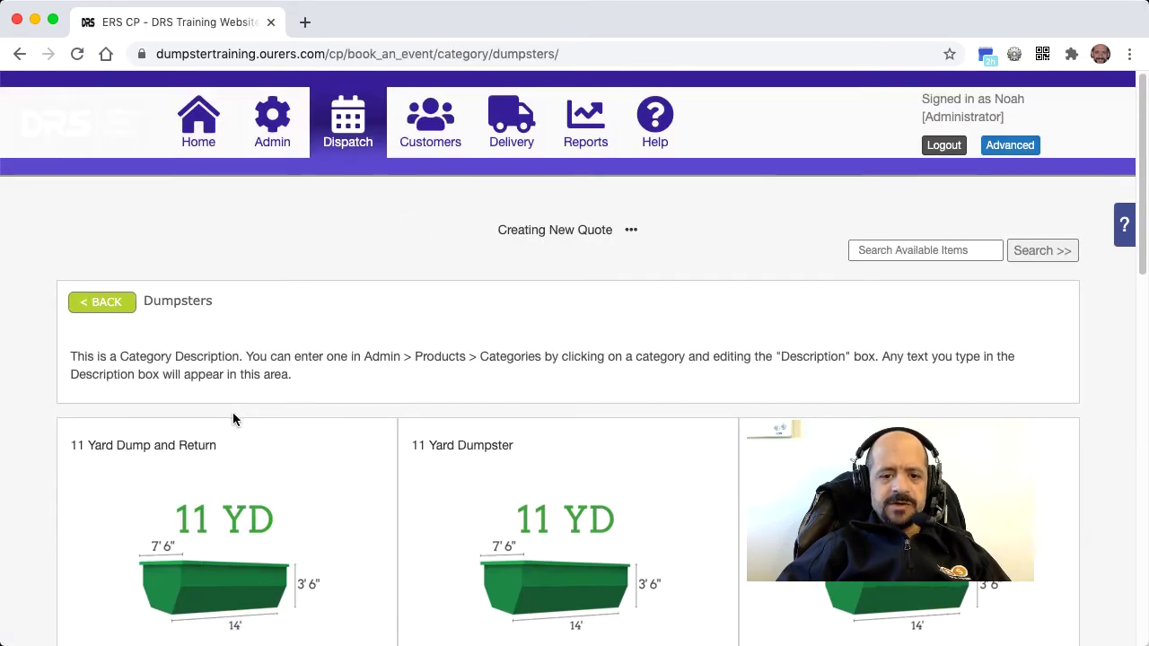
scroll(417, 397, down, 5)
click(482, 386)
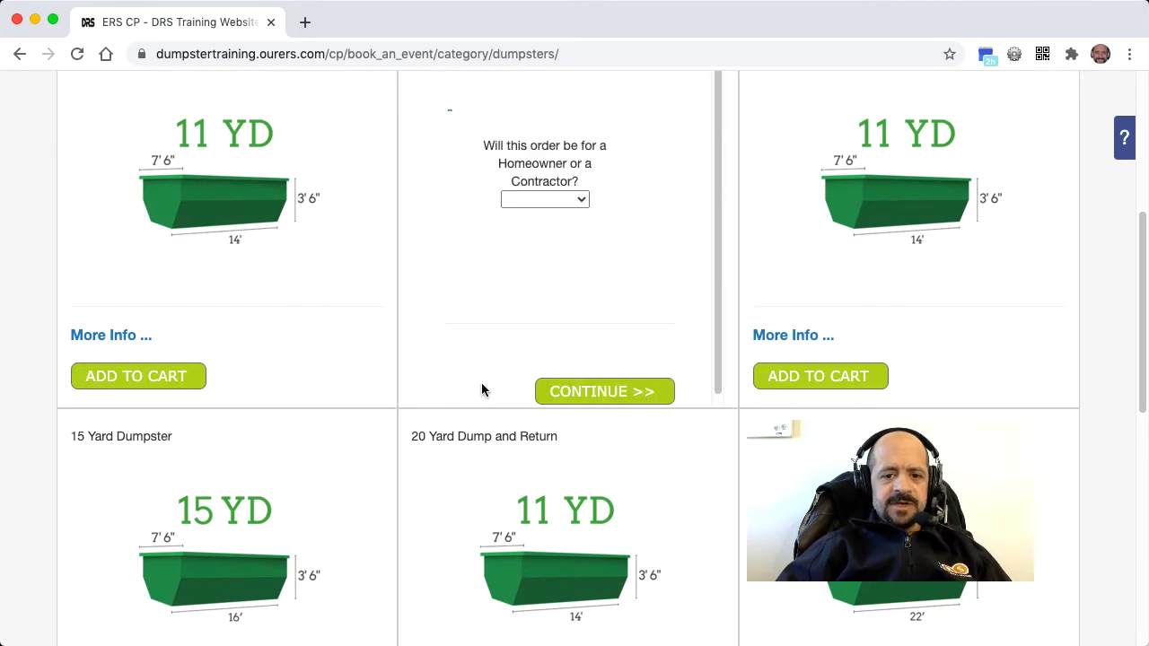
- Set the order as Homeowner with rental dates Jan 18 to Jan 19
click(560, 199)
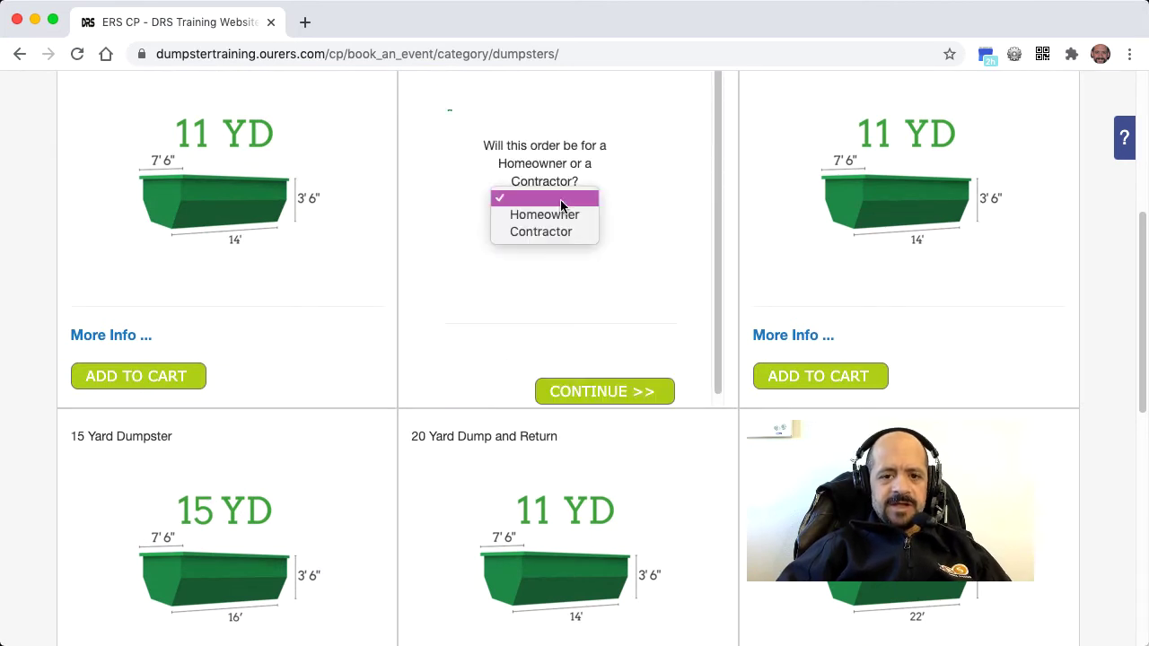
click(560, 211)
click(599, 391)
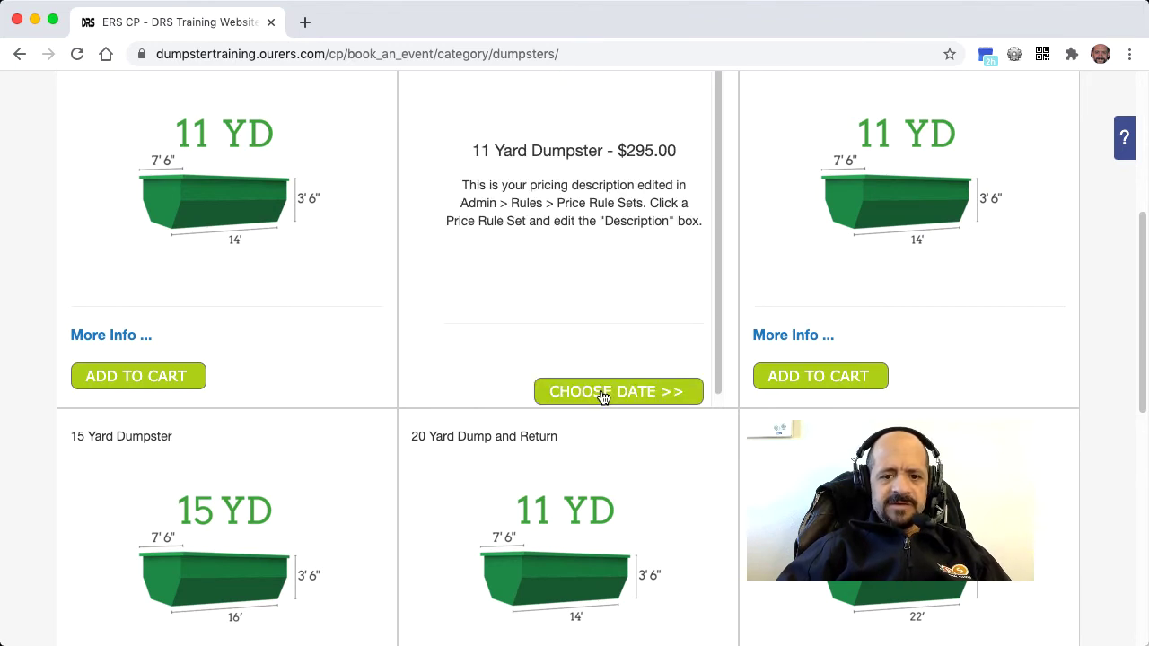
click(603, 393)
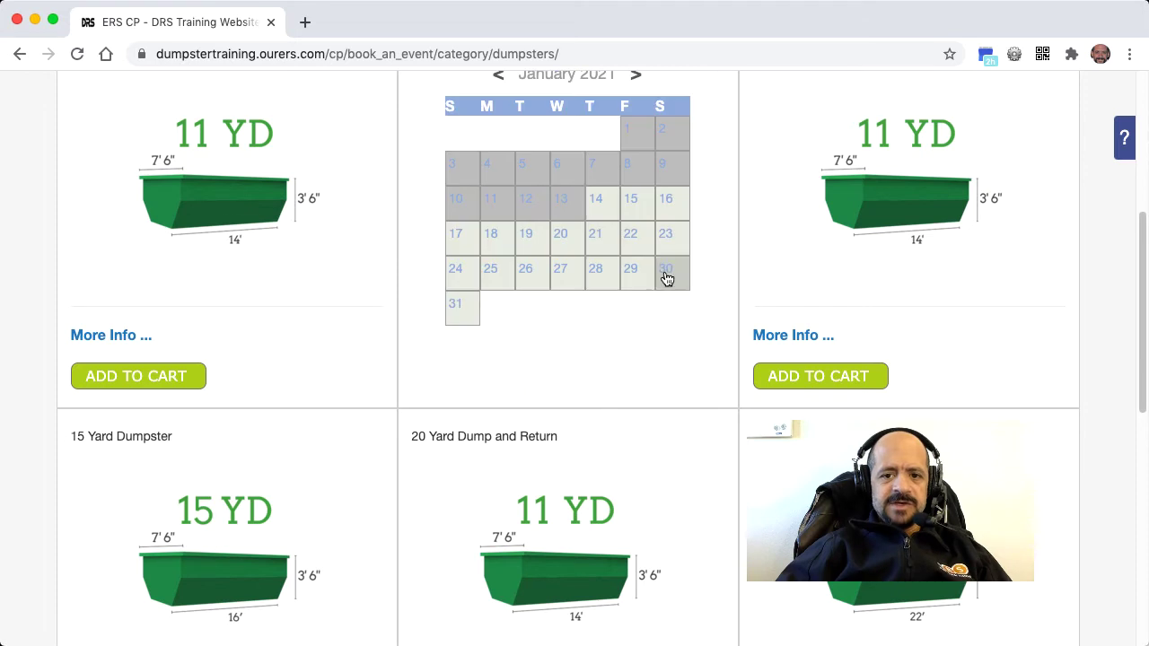
click(484, 240)
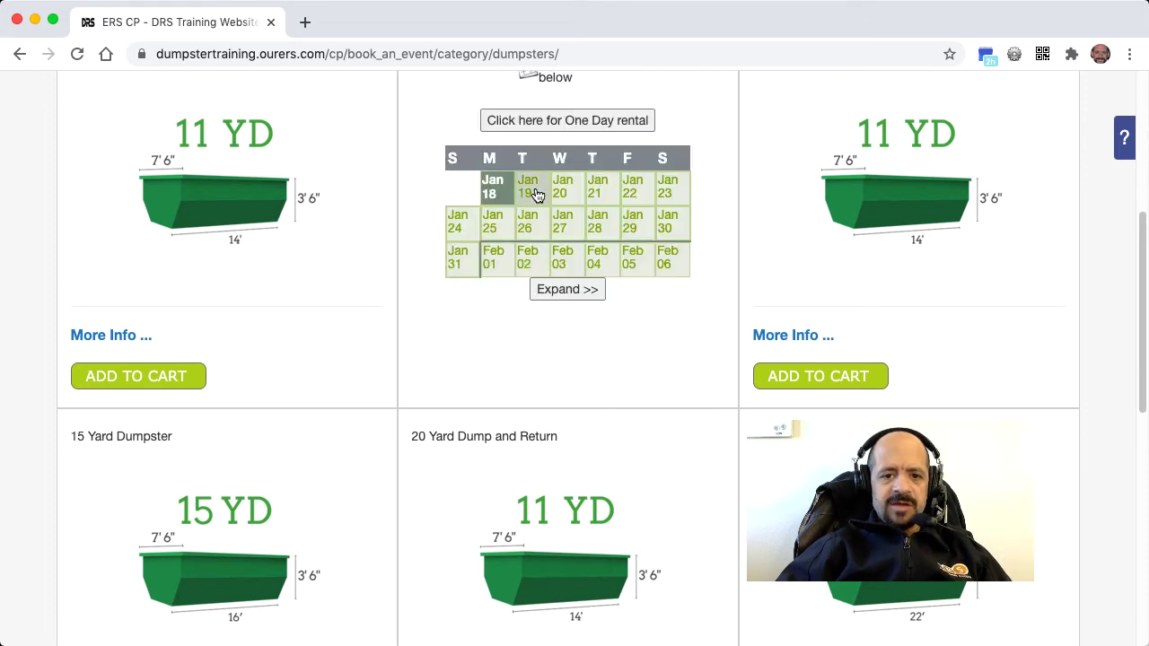
click(535, 194)
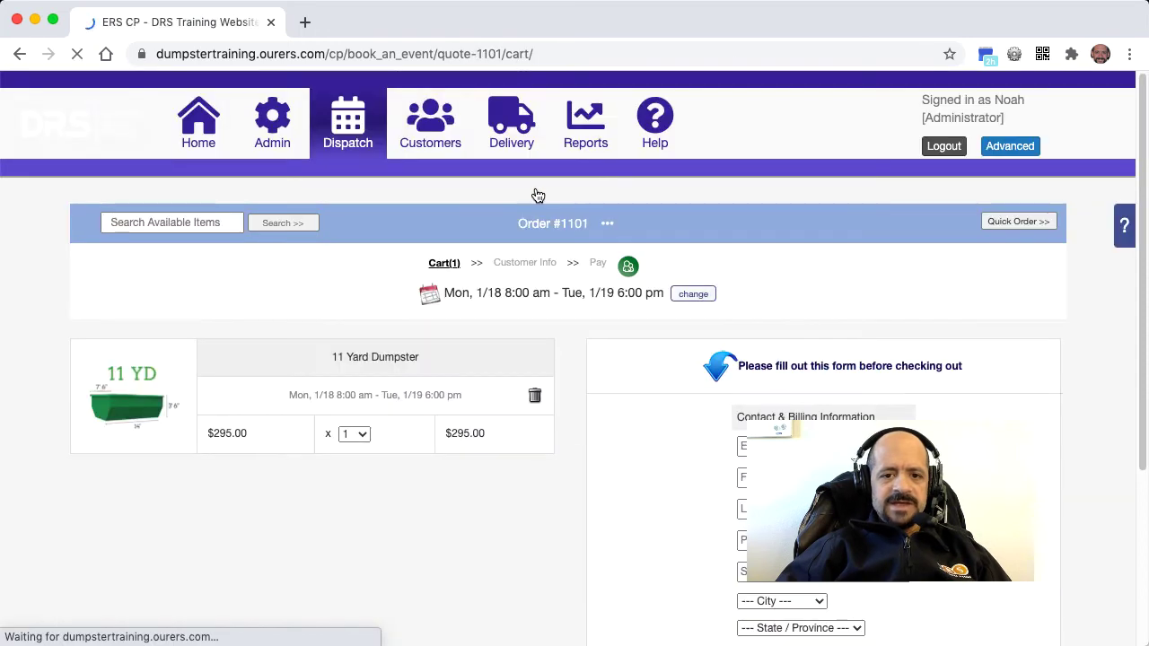
- Change the order's rental dates, choosing Jan 17 as the pickup date
click(692, 297)
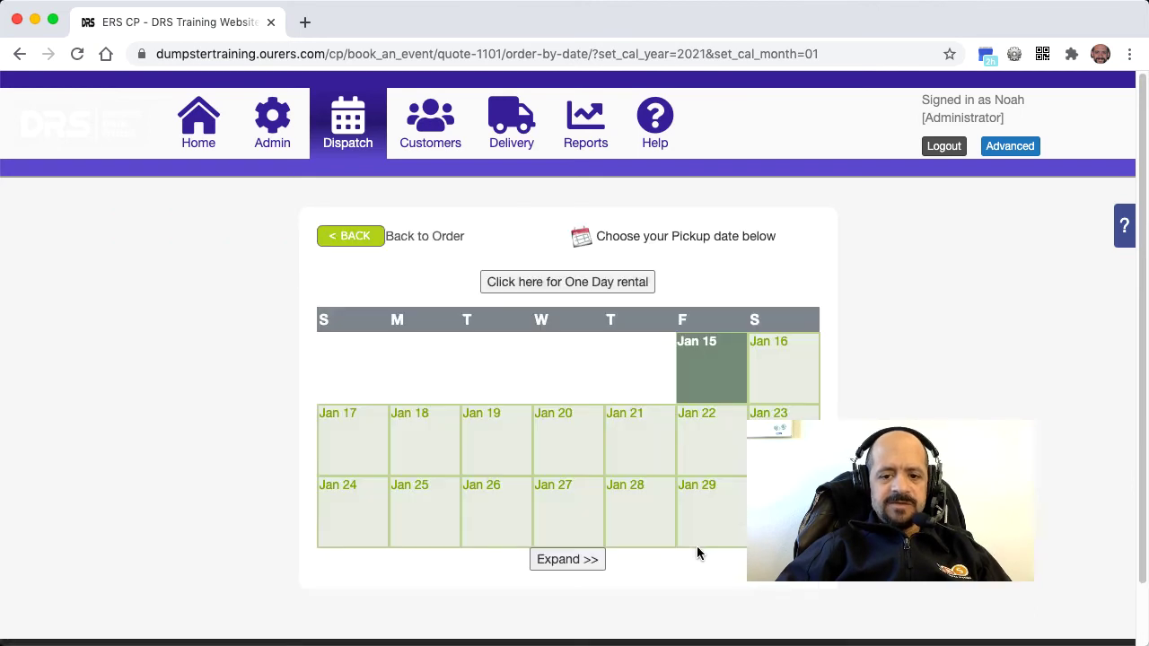
click(342, 449)
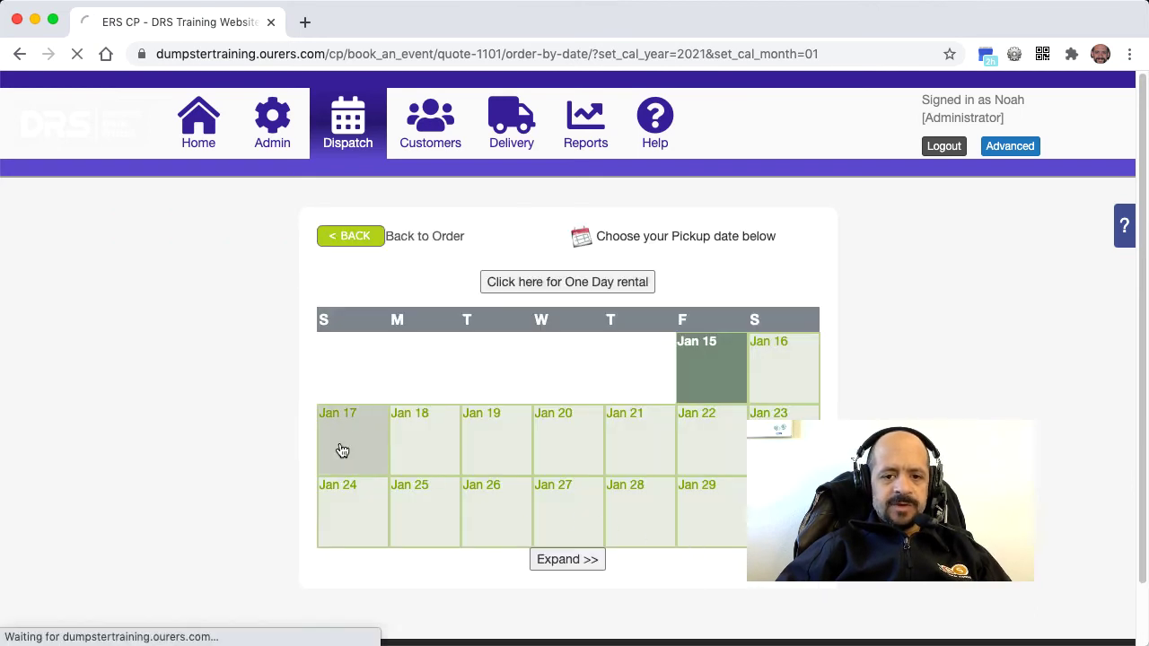